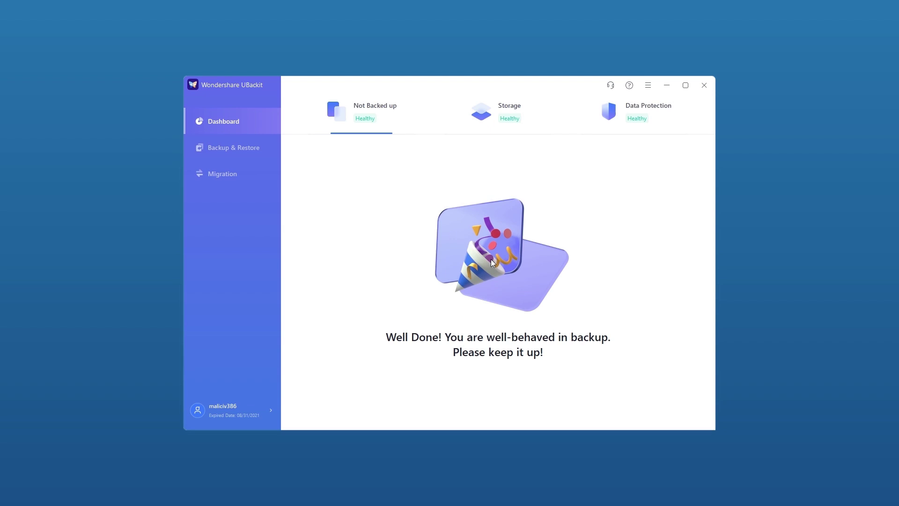
Start a new File Backup and search the drive for 'ubackit'.
{"action": "left_click", "coordinate": [235, 149]}
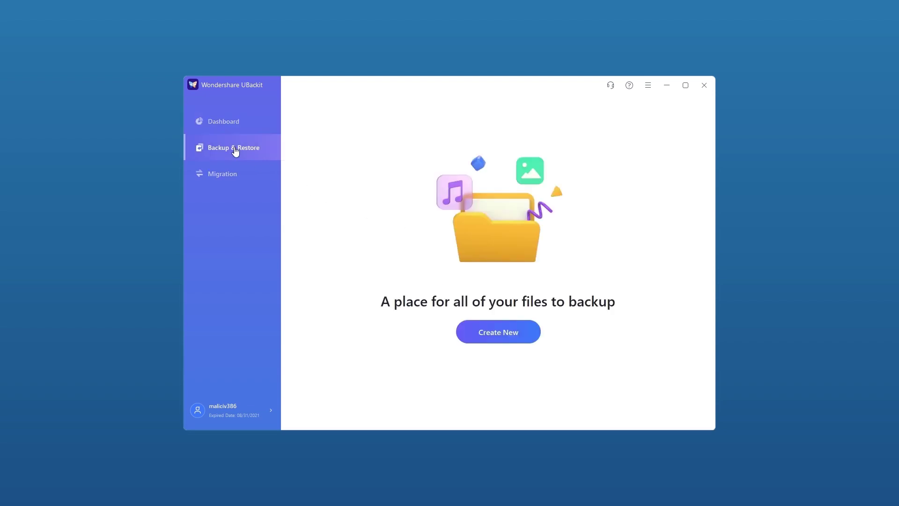
{"action": "left_click", "coordinate": [507, 335]}
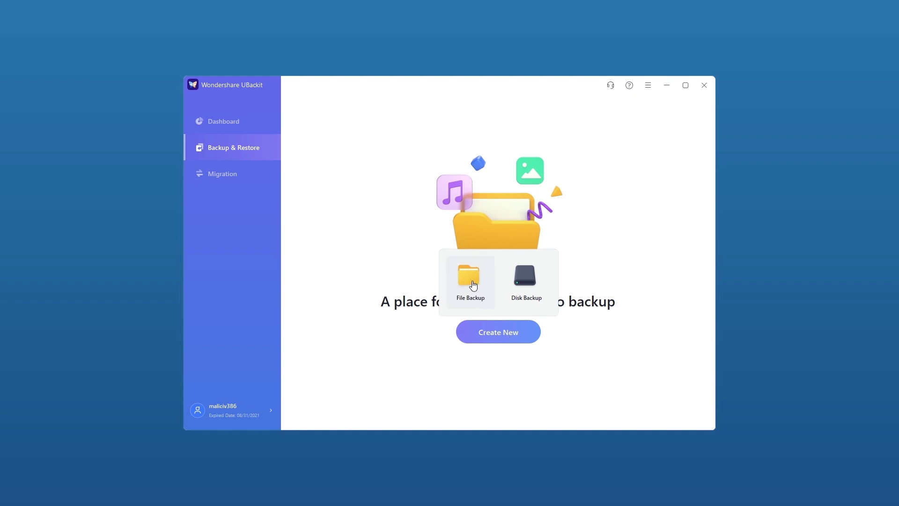
{"action": "left_click", "coordinate": [473, 283]}
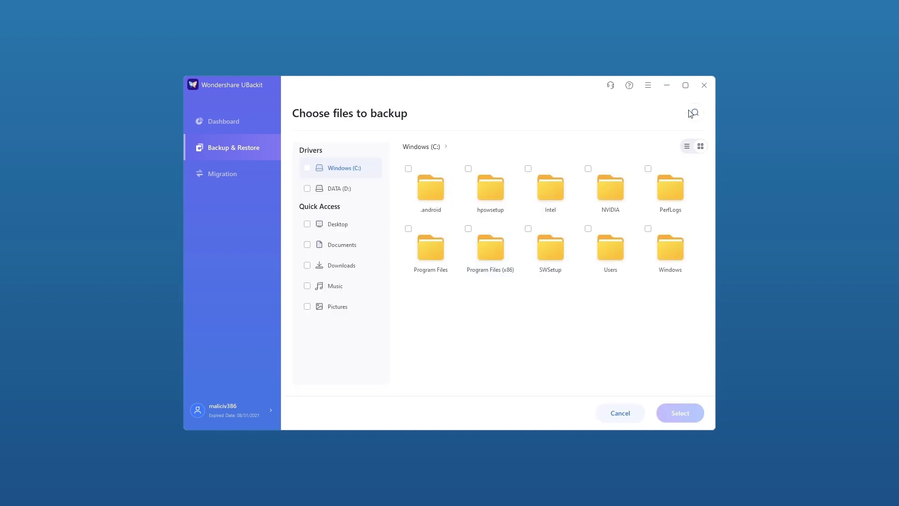
{"action": "left_click", "coordinate": [694, 114]}
{"action": "type", "text": "ubac"}
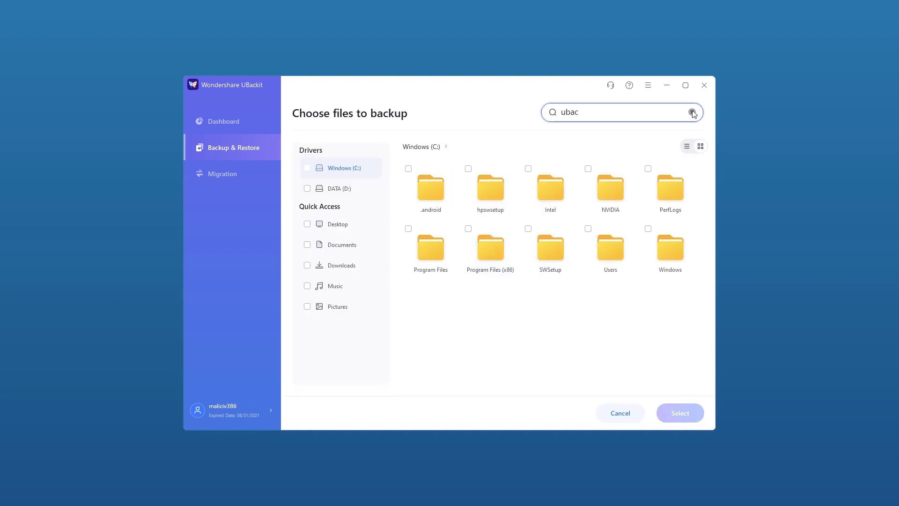
{"action": "type", "text": "kit"}
{"action": "key", "text": "Return"}
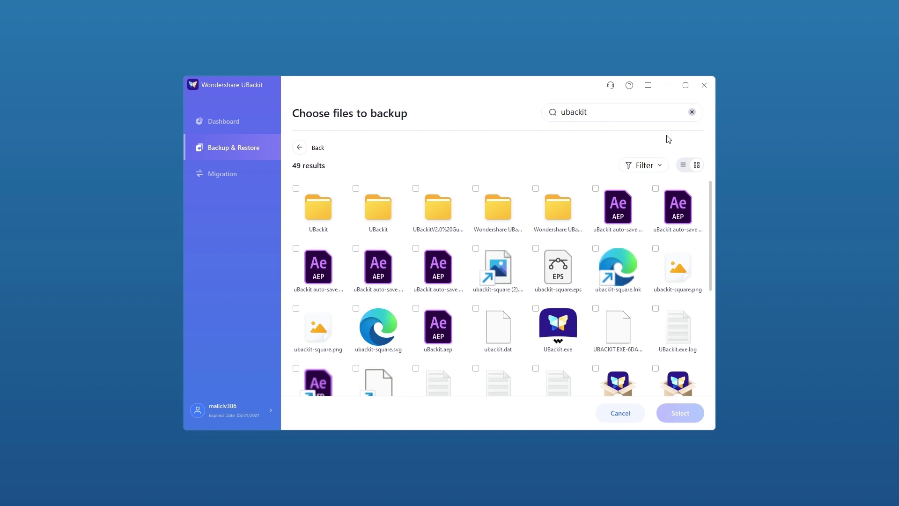
Filter results to Images, Audio, Video and Documents, then tick both ubackit-square.png files.
{"action": "left_click", "coordinate": [660, 165]}
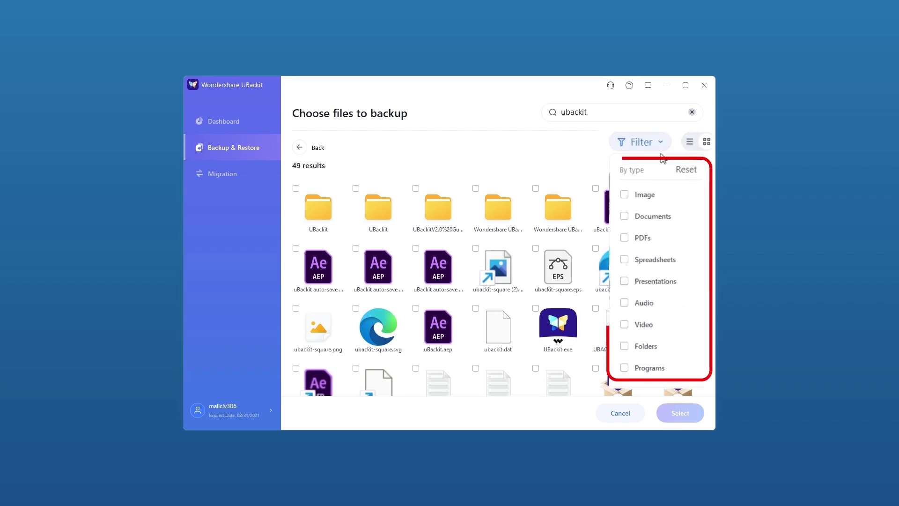
{"action": "left_click", "coordinate": [653, 197]}
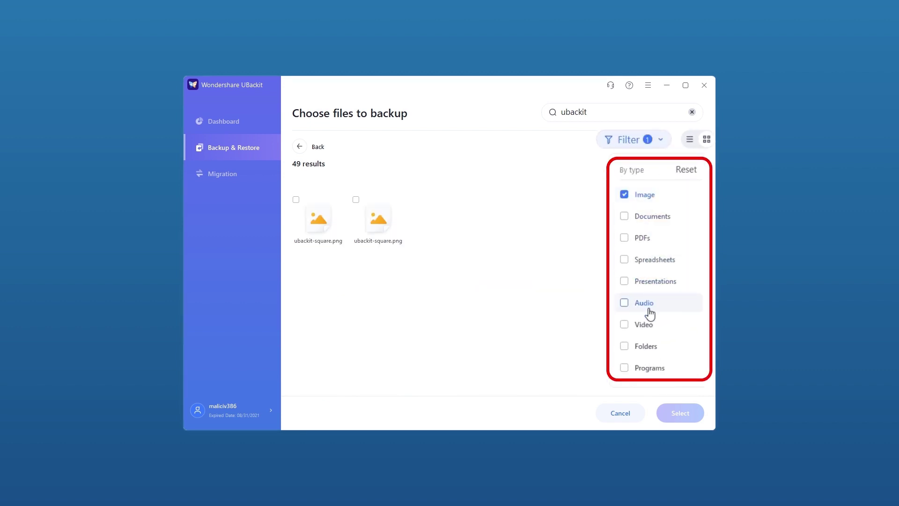
{"action": "left_click", "coordinate": [650, 313]}
{"action": "left_click", "coordinate": [651, 328]}
{"action": "left_click", "coordinate": [656, 220]}
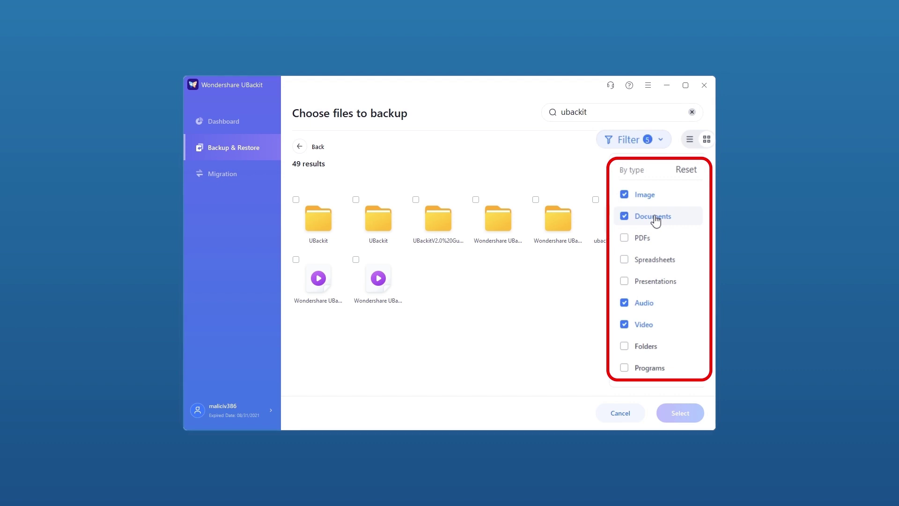
{"action": "left_click", "coordinate": [560, 261]}
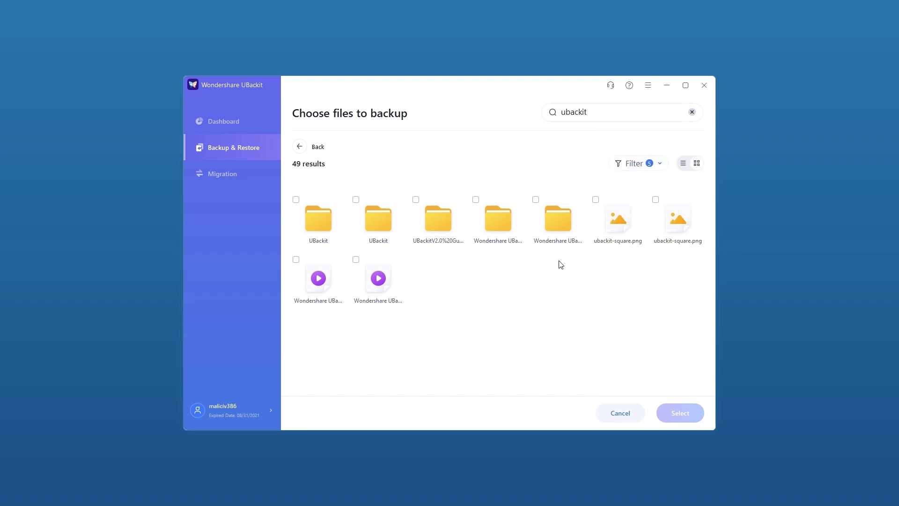
{"action": "left_click", "coordinate": [595, 199]}
{"action": "left_click", "coordinate": [655, 199]}
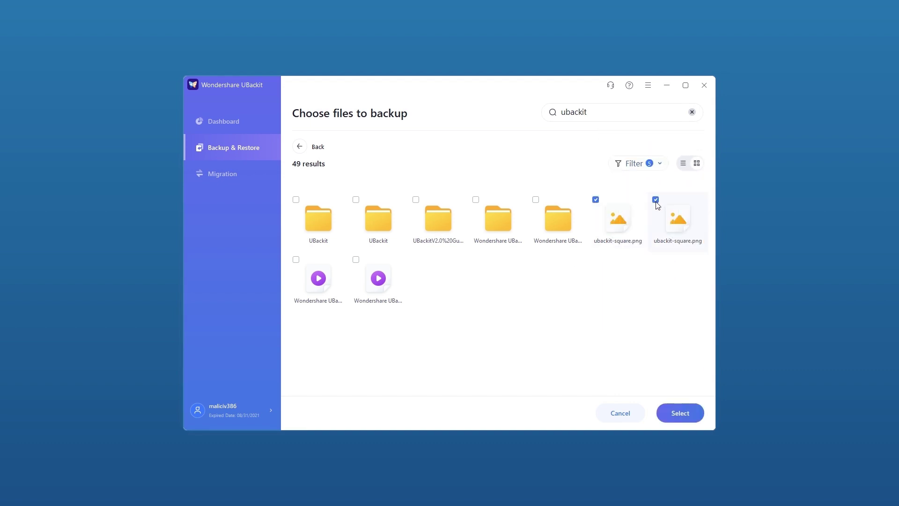
Confirm the two selected images and back them up to DATA (D:).
{"action": "left_click", "coordinate": [680, 414]}
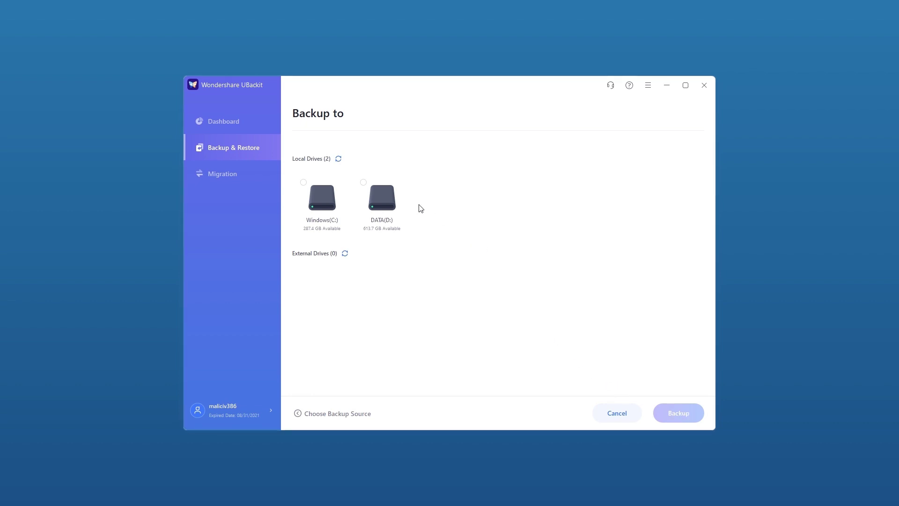
{"action": "left_click", "coordinate": [367, 188]}
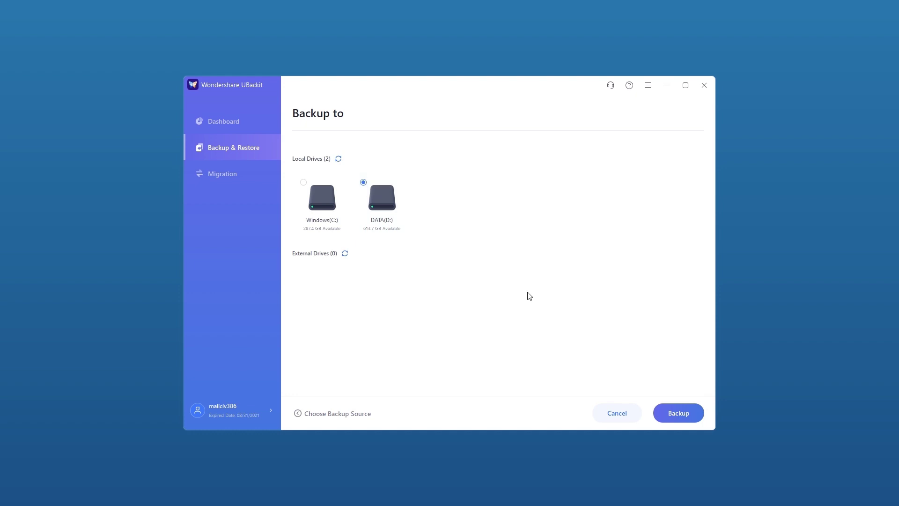
{"action": "left_click", "coordinate": [686, 411]}
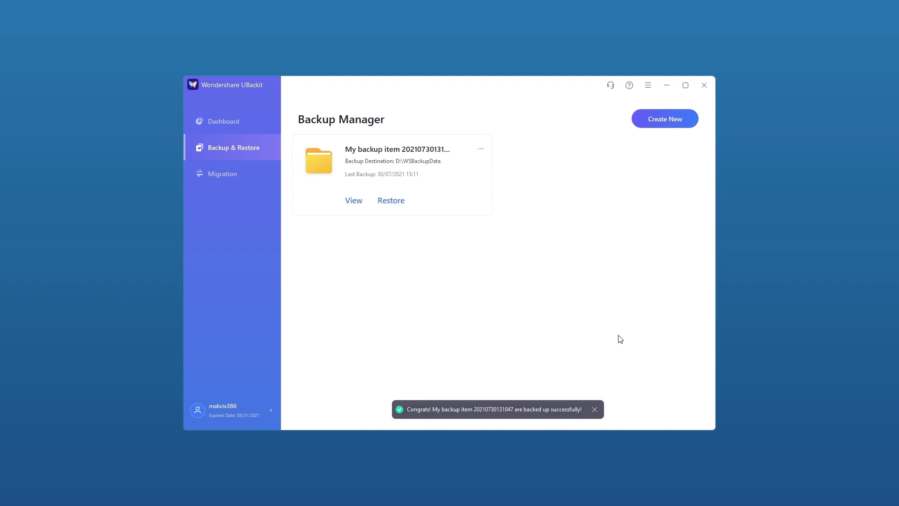
Open the new backup item's Settings and view the auto-backup schedule list, leaving it unchanged.
{"action": "left_click", "coordinate": [481, 148]}
{"action": "left_click", "coordinate": [464, 183]}
{"action": "left_click", "coordinate": [461, 215]}
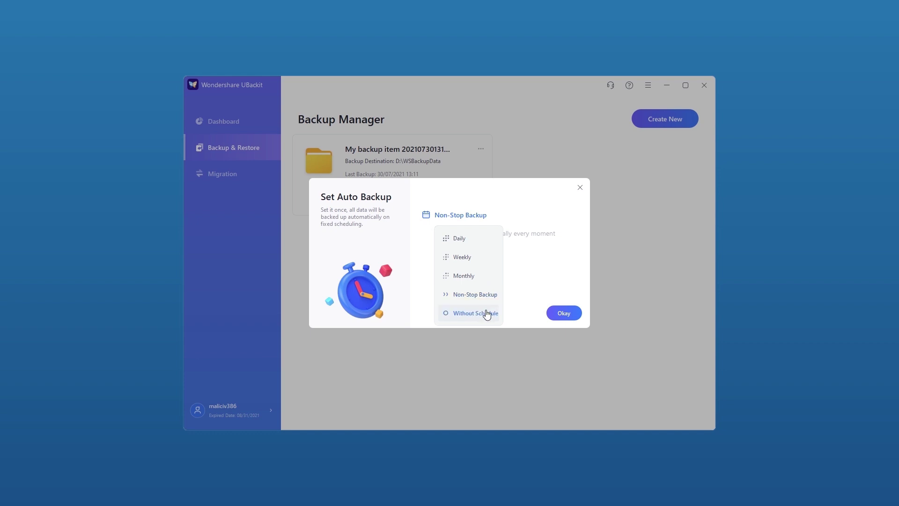
{"action": "left_click", "coordinate": [515, 323]}
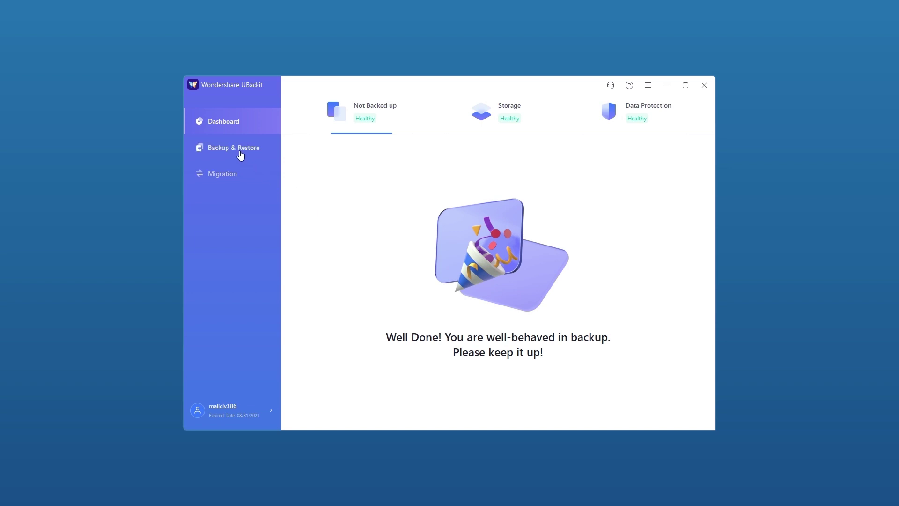
Create a new Disk Backup with DATA (D:) as the source disk.
{"action": "left_click", "coordinate": [240, 154]}
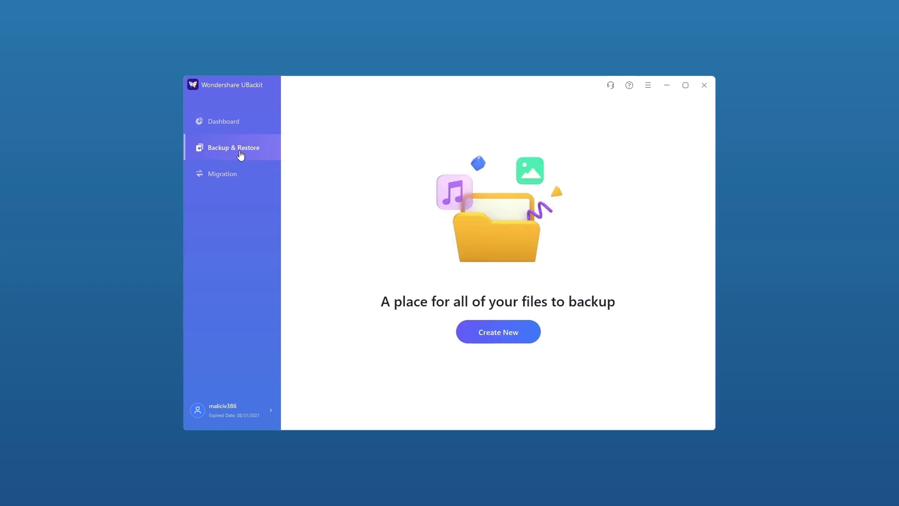
{"action": "left_click", "coordinate": [503, 345]}
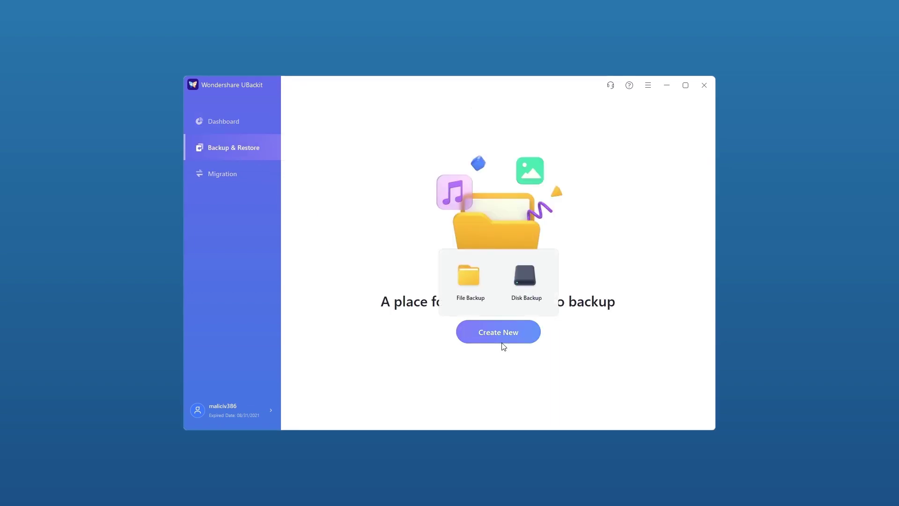
{"action": "left_click", "coordinate": [523, 281]}
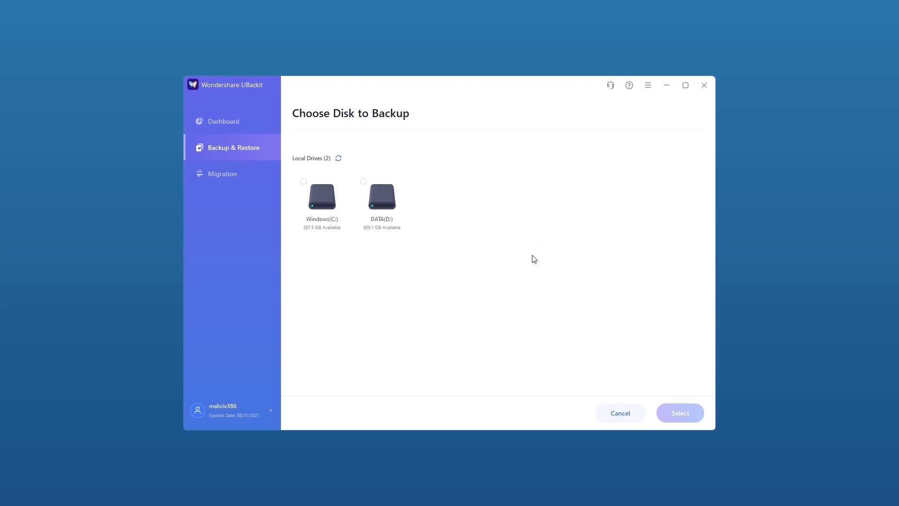
{"action": "left_click", "coordinate": [363, 182]}
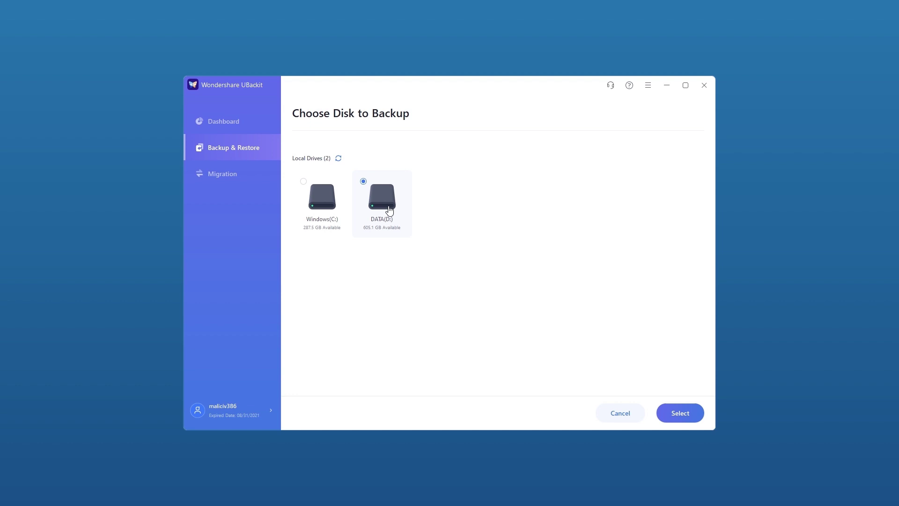
{"action": "left_click", "coordinate": [667, 408]}
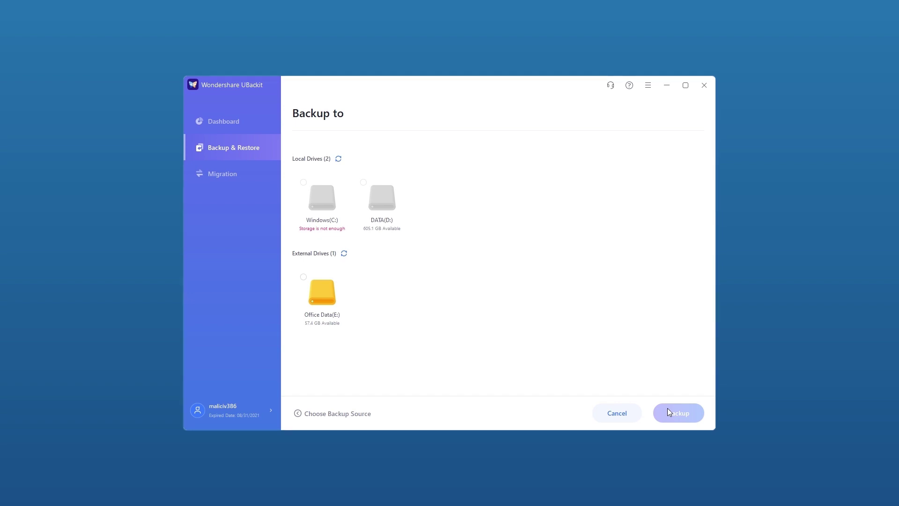
Choose the external Office Data (E:) drive as destination and start the disk backup.
{"action": "left_click", "coordinate": [317, 286]}
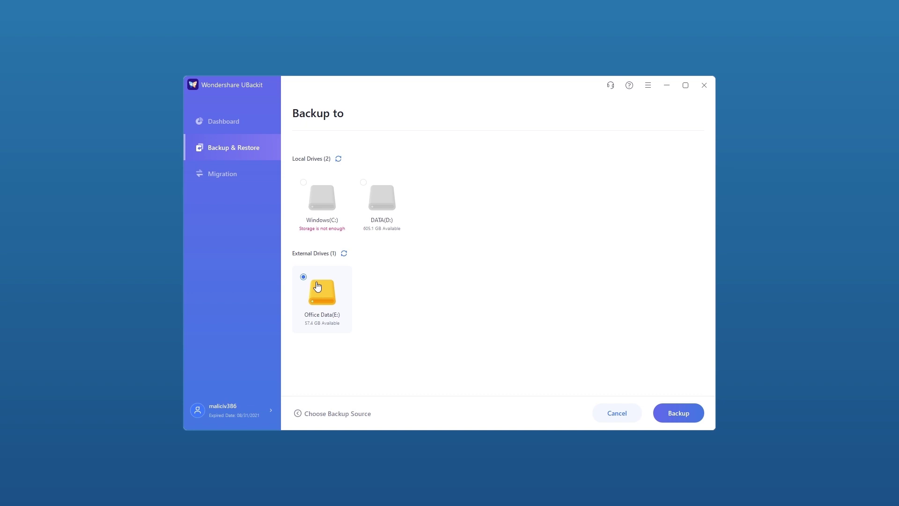
{"action": "left_click", "coordinate": [672, 413]}
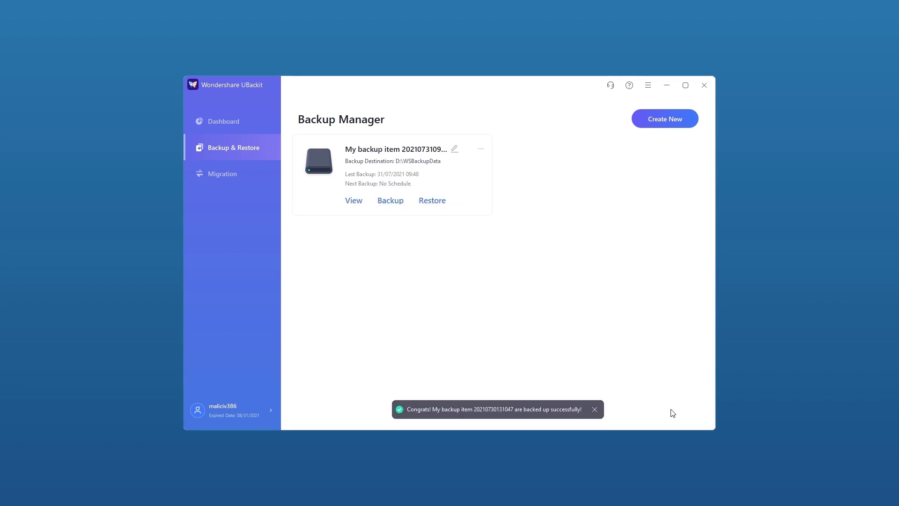
Open the disk backup item's settings and view its backup schedule options.
{"action": "left_click", "coordinate": [481, 149]}
{"action": "left_click", "coordinate": [472, 186]}
{"action": "left_click", "coordinate": [461, 214]}
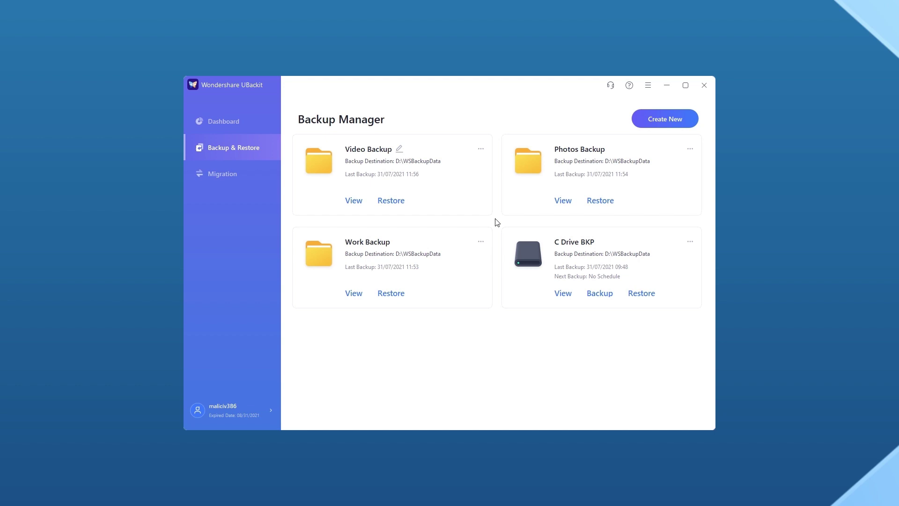
Restore the whole Video Backup to the restore folder on D:, then close the opened folder.
{"action": "left_click", "coordinate": [384, 201]}
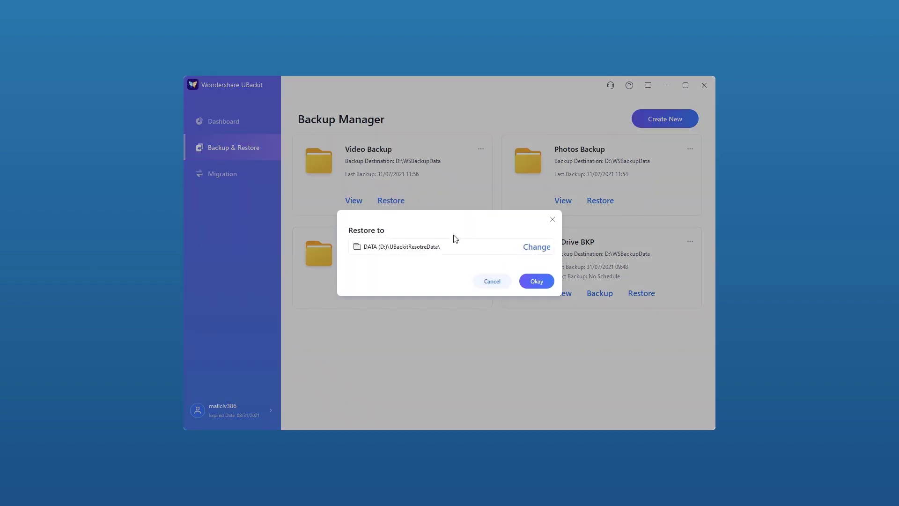
{"action": "left_click", "coordinate": [524, 287]}
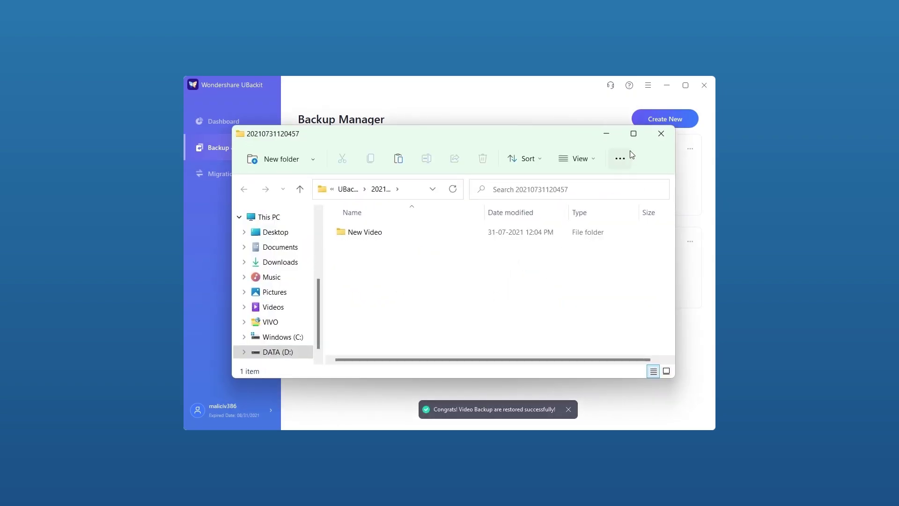
{"action": "left_click", "coordinate": [660, 135]}
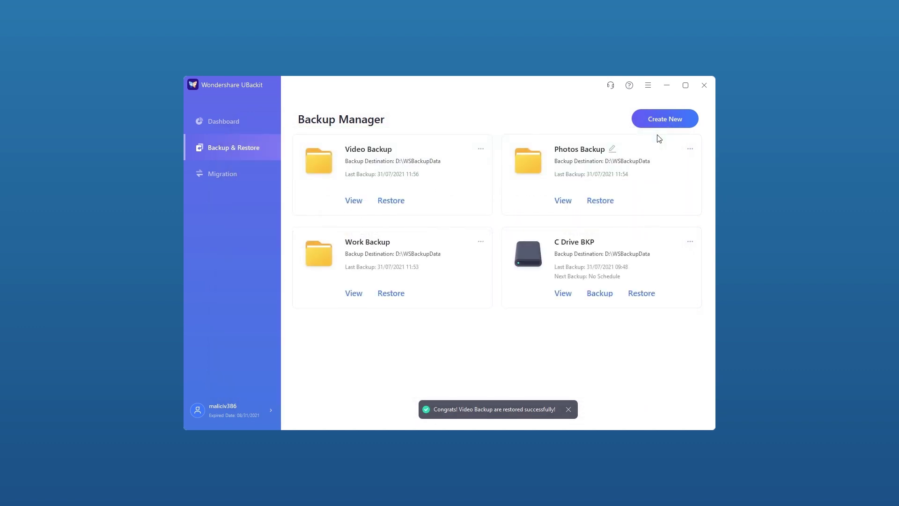
From the New Video folder, restore the Today 19:27 version of video (1).mp4 to drive D.
{"action": "left_click", "coordinate": [354, 201]}
{"action": "double_click", "coordinate": [281, 214]}
{"action": "left_click", "coordinate": [279, 216]}
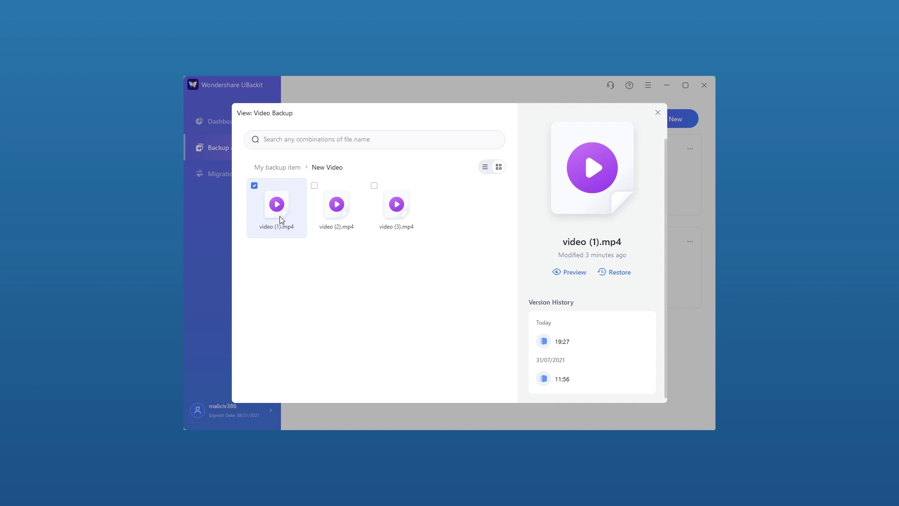
{"action": "mouse_move", "coordinate": [544, 338]}
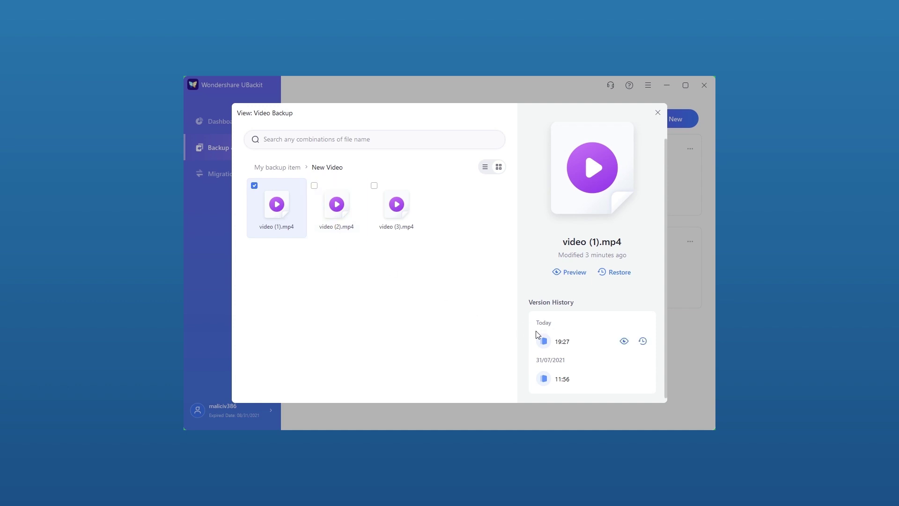
{"action": "left_click", "coordinate": [624, 341]}
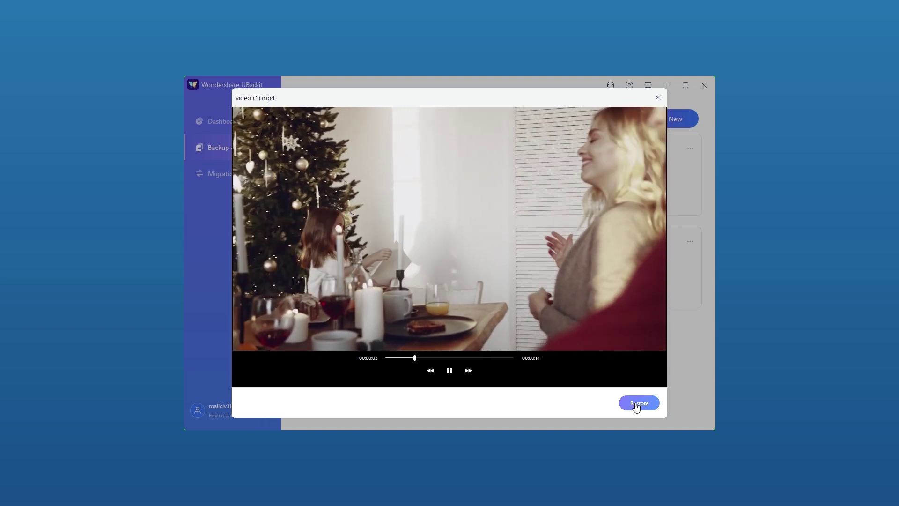
{"action": "left_click", "coordinate": [638, 403]}
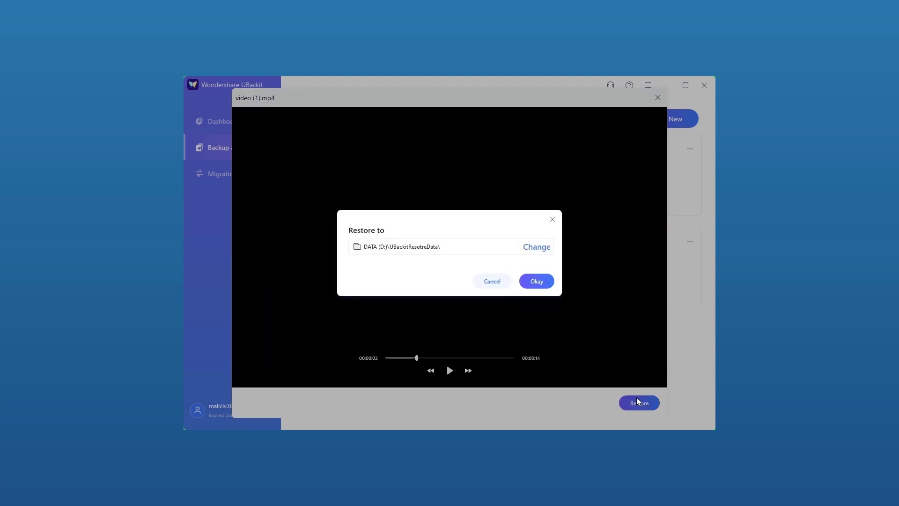
{"action": "left_click", "coordinate": [538, 282]}
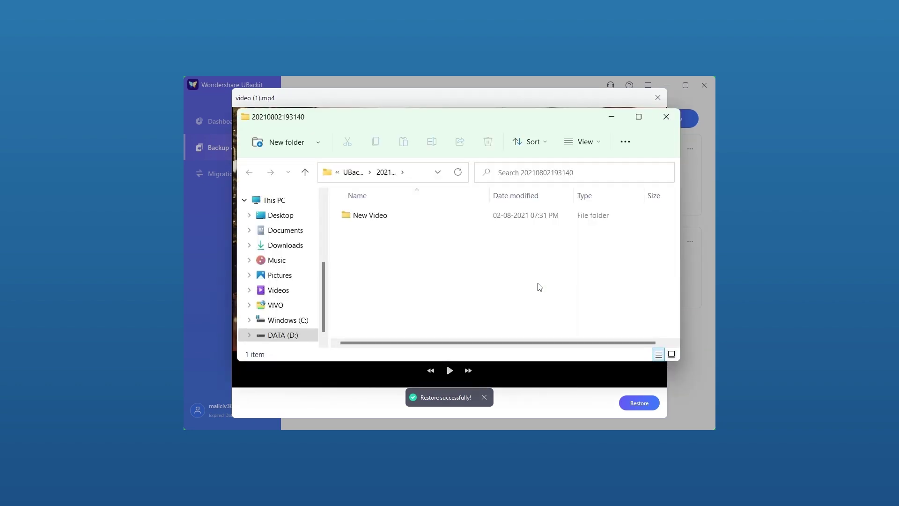
Close the File Explorer window showing the restored video folder.
{"action": "left_click", "coordinate": [670, 116]}
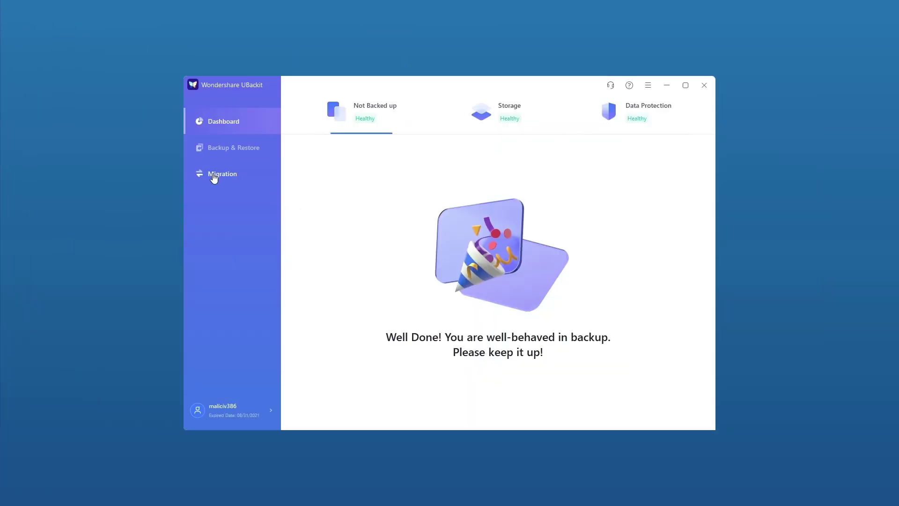
Back up the three New Video mp4 files to Pendrive(E:) via Migration, then relaunch UBackit.
{"action": "left_click", "coordinate": [213, 176]}
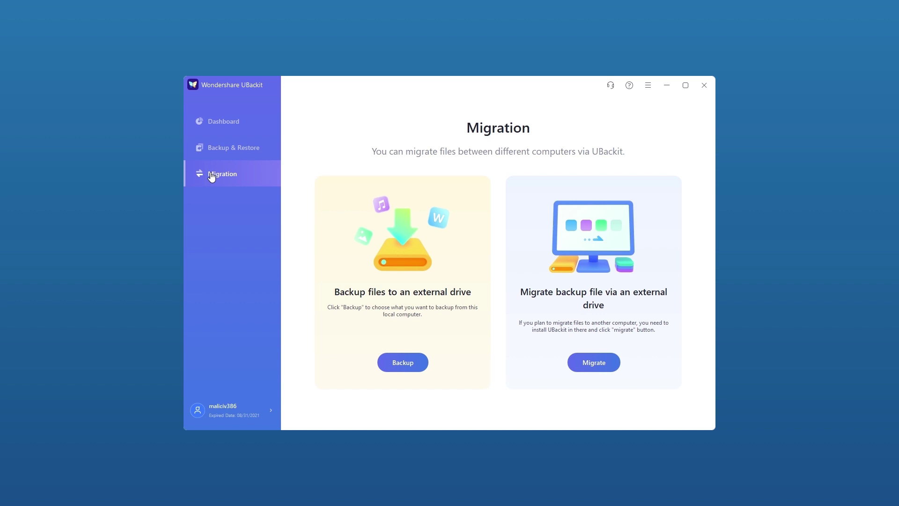
{"action": "left_click", "coordinate": [418, 367]}
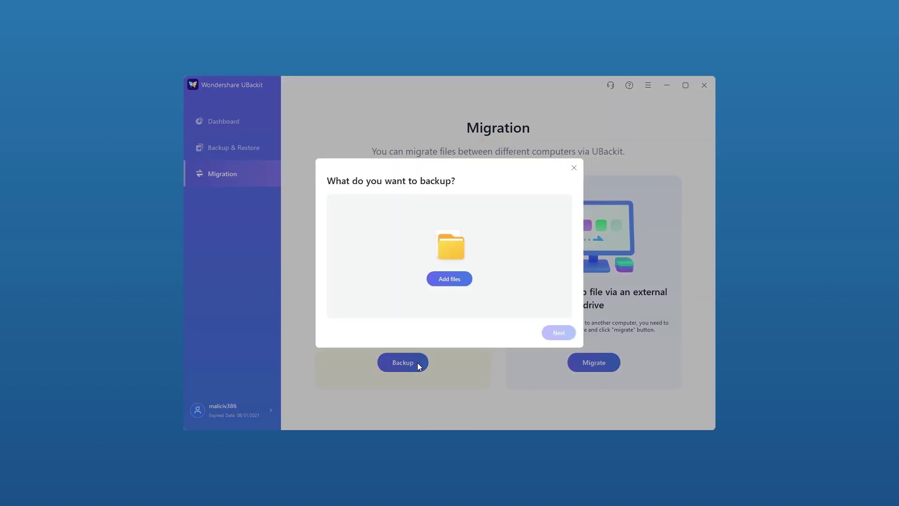
{"action": "left_click", "coordinate": [437, 279]}
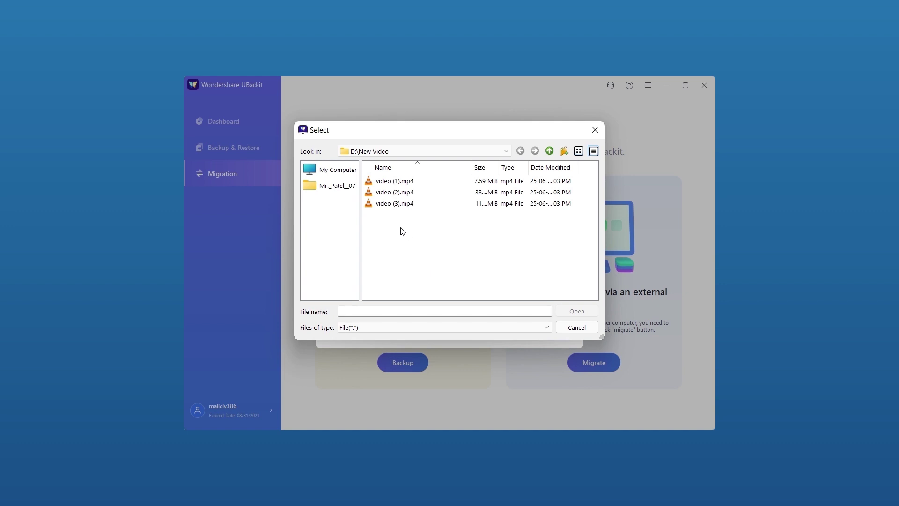
{"action": "left_click_drag", "start_coordinate": [401, 231], "coordinate": [397, 186]}
{"action": "left_click", "coordinate": [577, 312]}
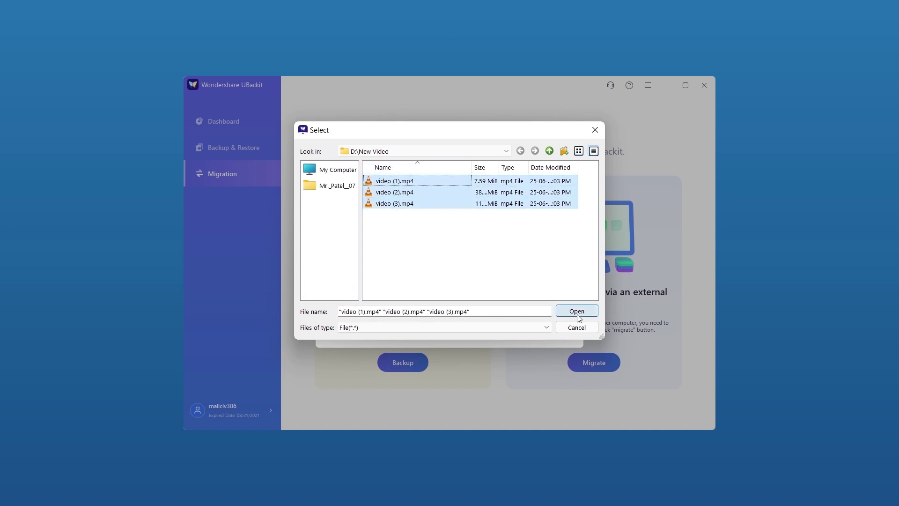
{"action": "left_click", "coordinate": [561, 332]}
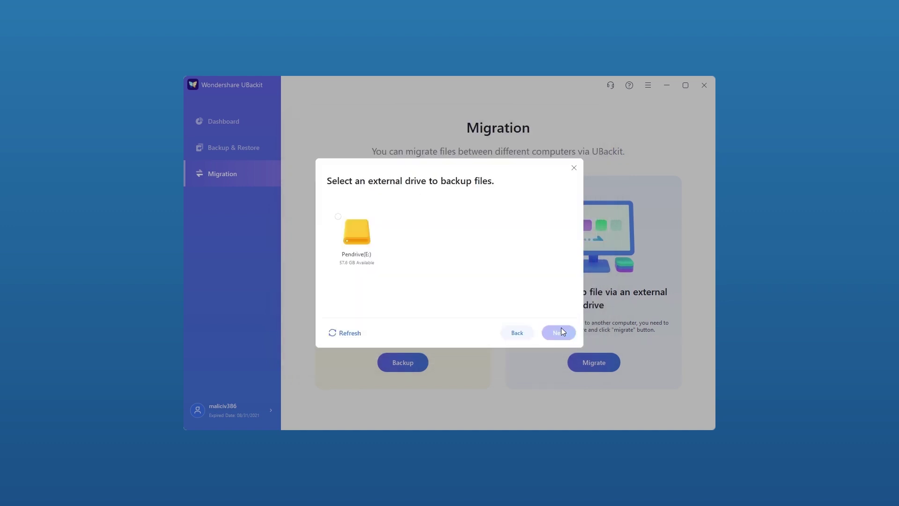
{"action": "left_click", "coordinate": [347, 235]}
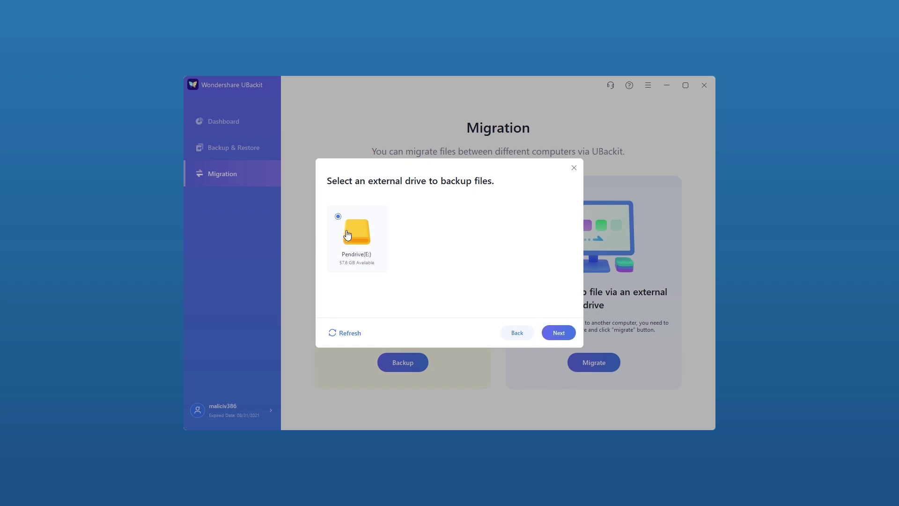
{"action": "left_click", "coordinate": [564, 334]}
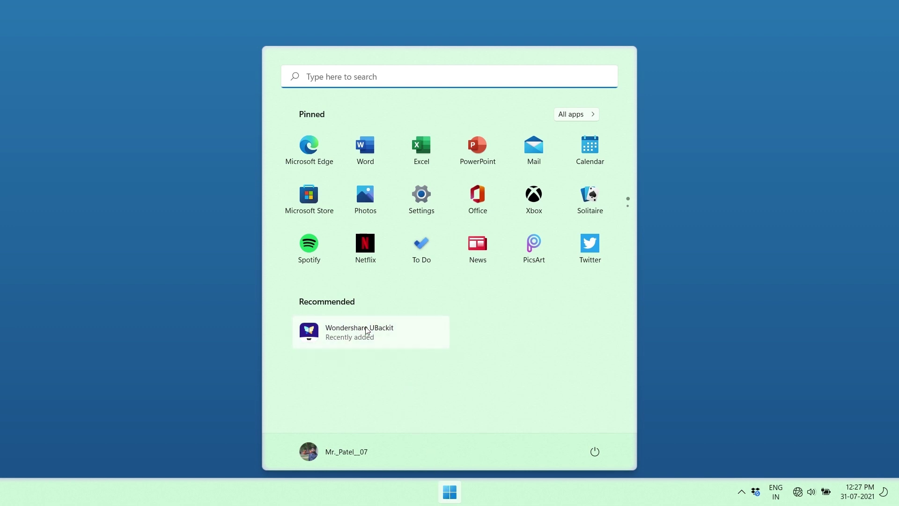
{"action": "left_click", "coordinate": [373, 334]}
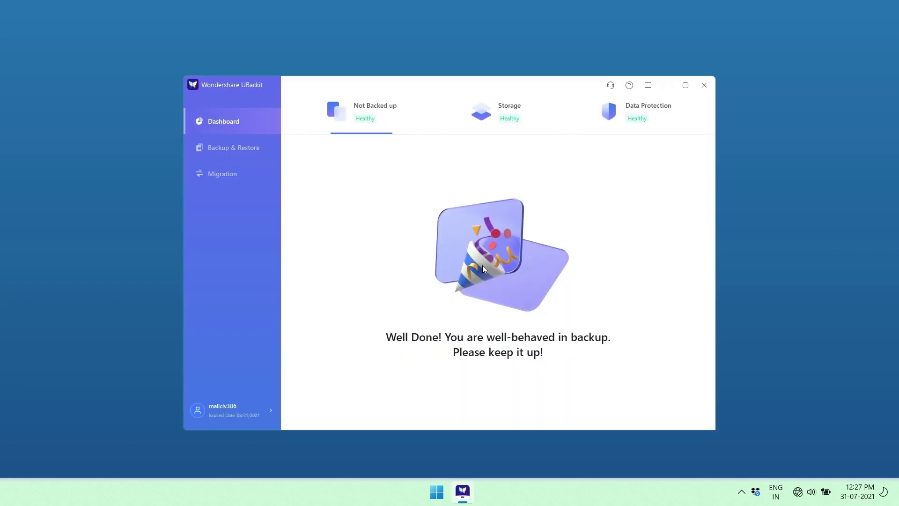
Migrate the backup from Pendrive(E:) to the second local drive and dismiss the success message.
{"action": "left_click", "coordinate": [255, 185]}
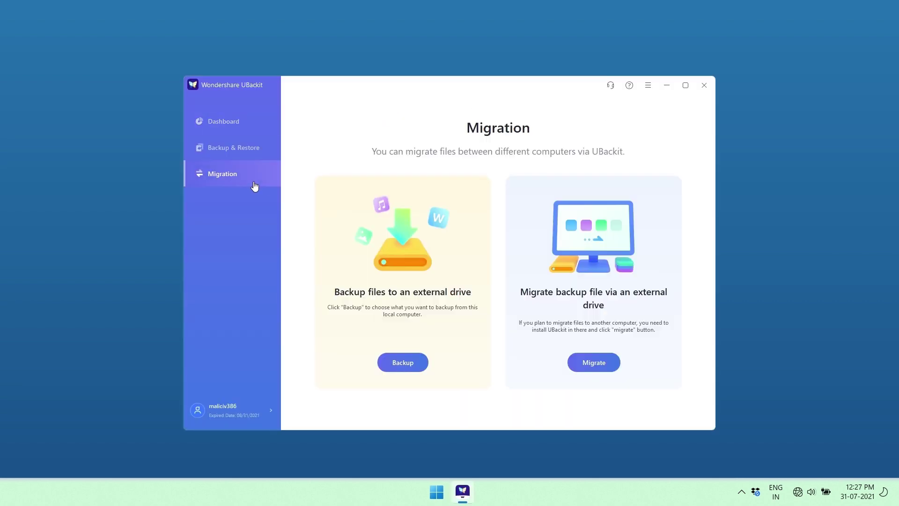
{"action": "left_click", "coordinate": [591, 364]}
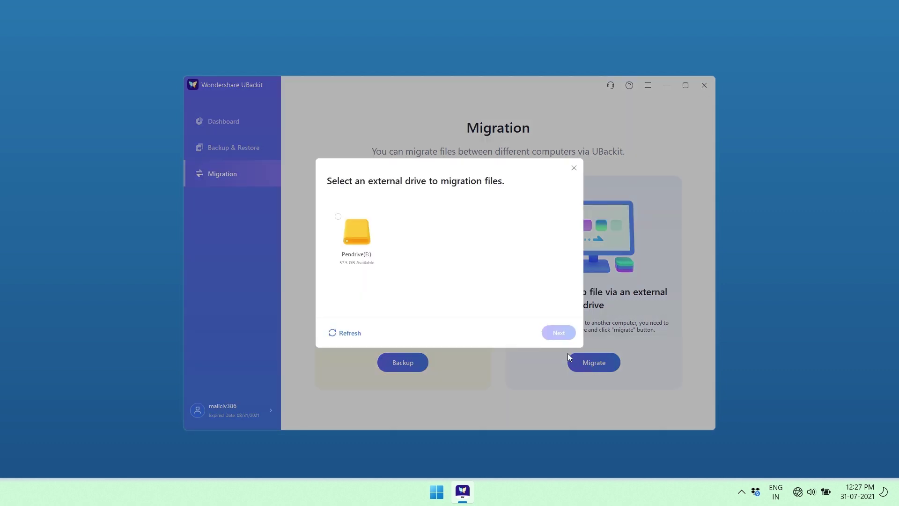
{"action": "left_click", "coordinate": [338, 217]}
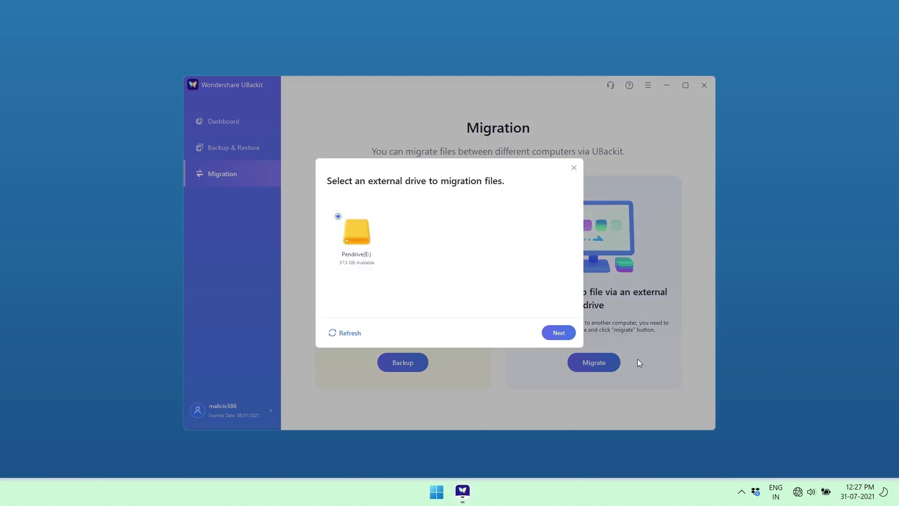
{"action": "left_click", "coordinate": [549, 333]}
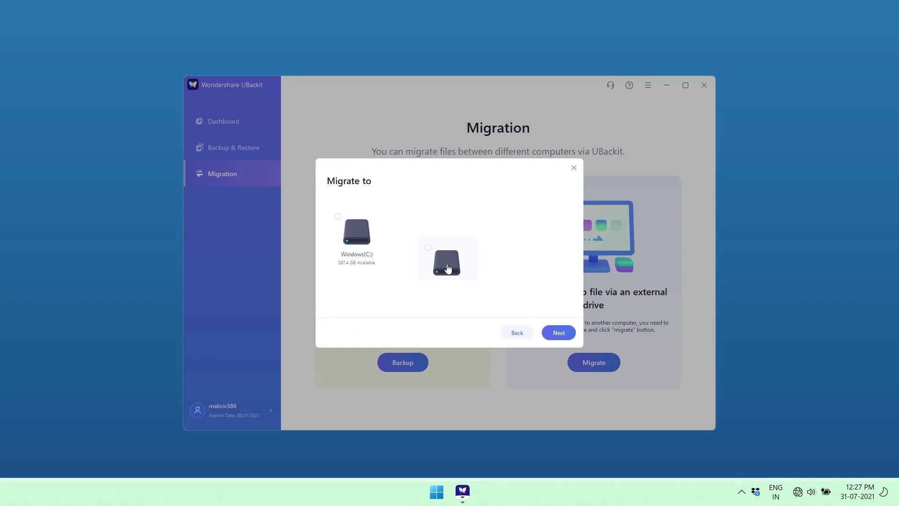
{"action": "left_click", "coordinate": [436, 257]}
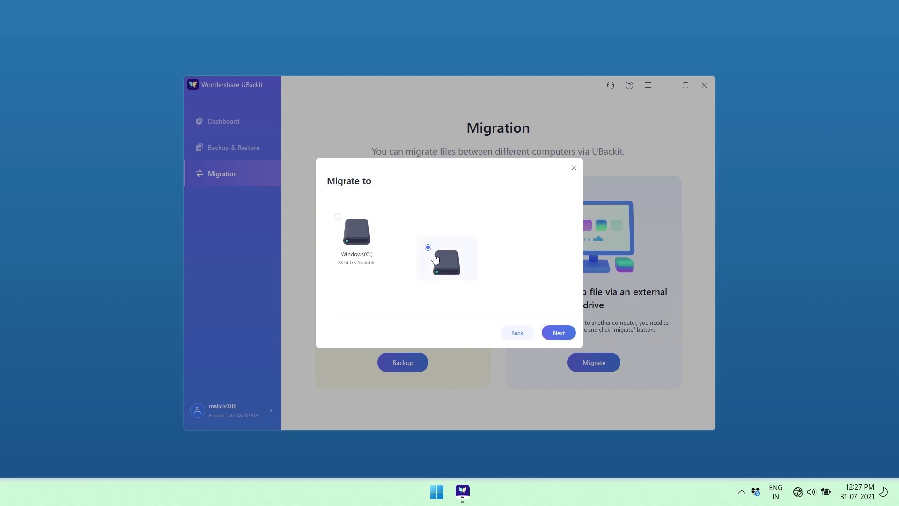
{"action": "left_click", "coordinate": [560, 332]}
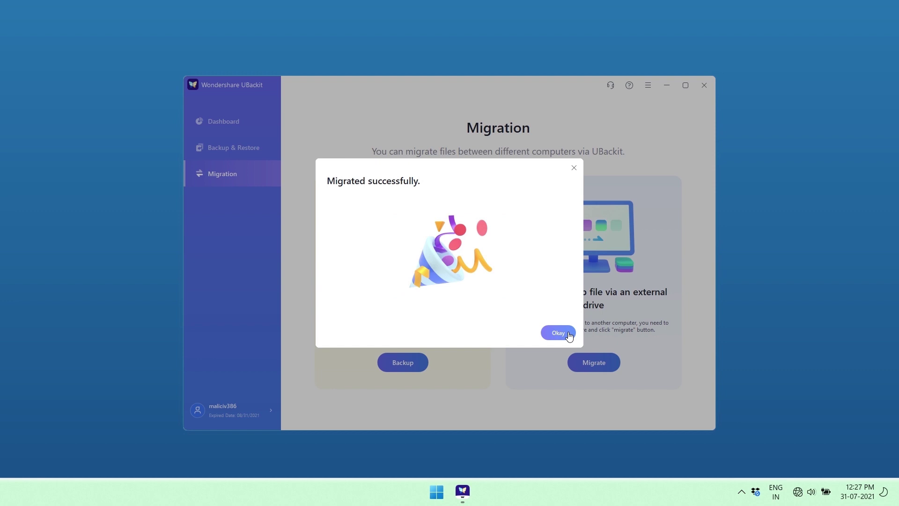
{"action": "left_click", "coordinate": [558, 333]}
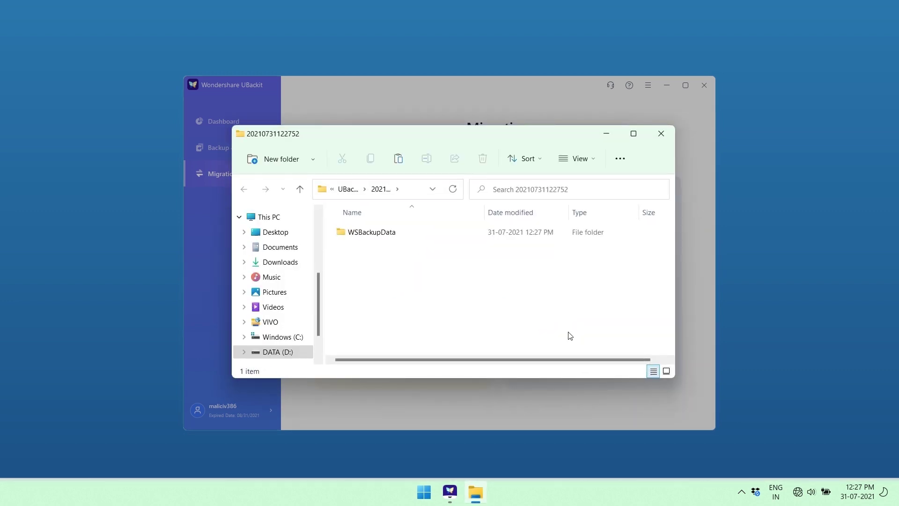